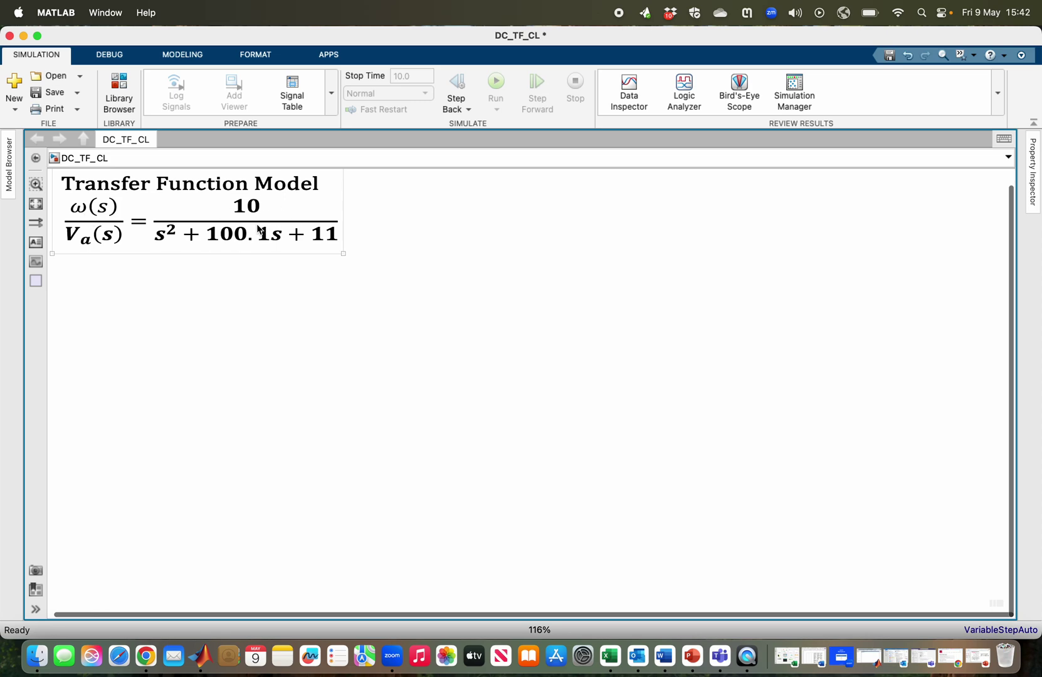
# Add a Step block below the transfer function equation and a Transfer Fcn block to its right
pyautogui.doubleClick(222, 420)
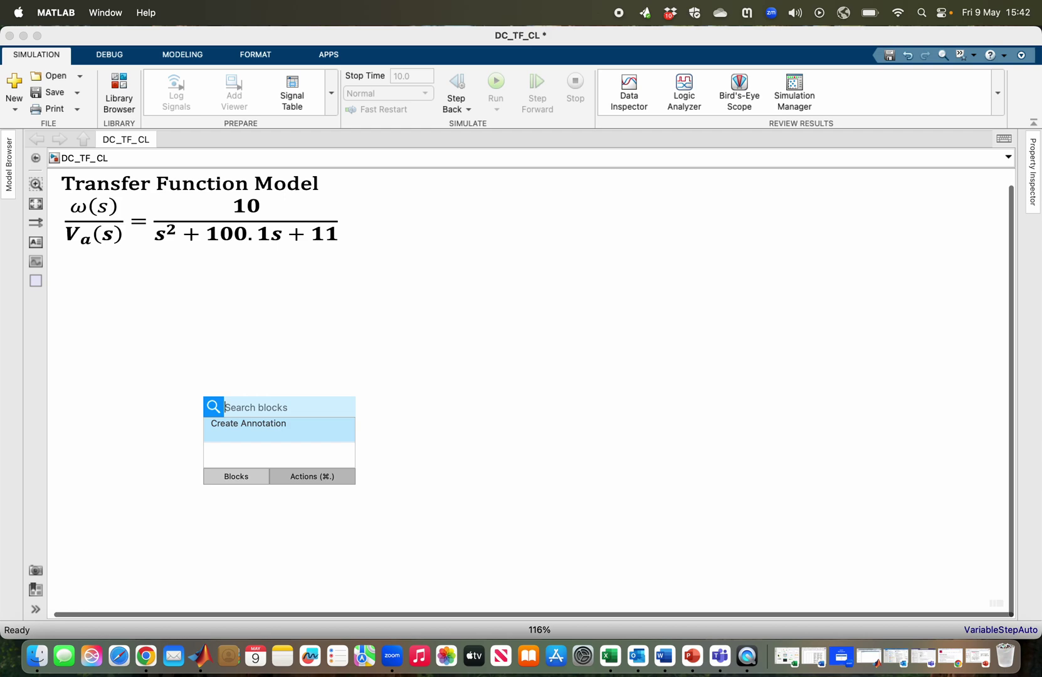
pyautogui.write('step')
pyautogui.click(260, 436)
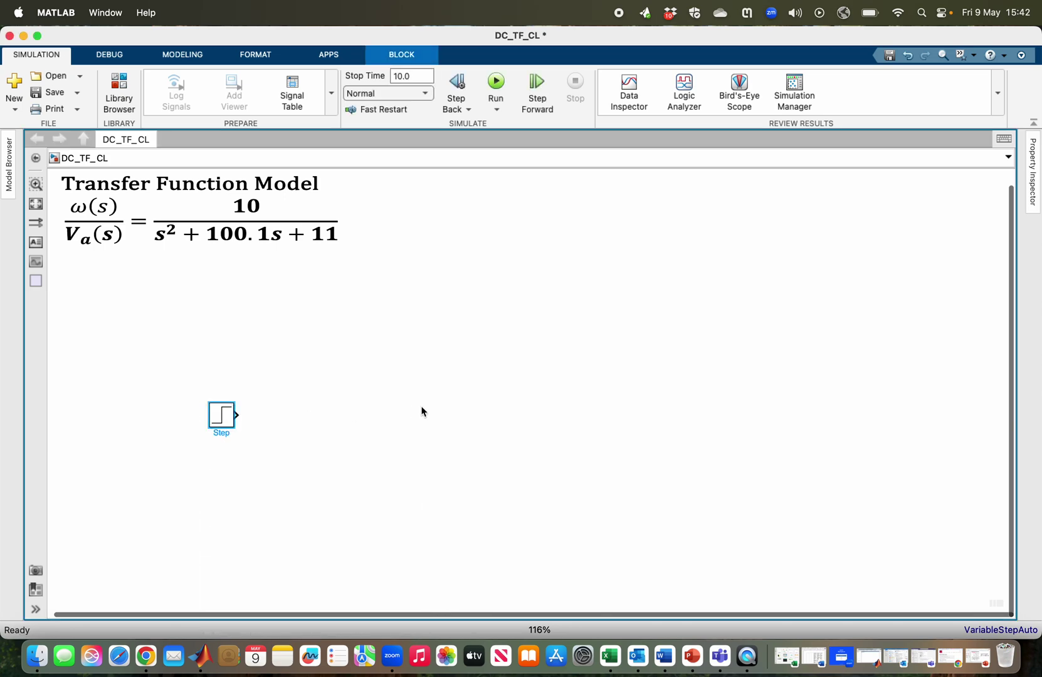
pyautogui.doubleClick(411, 417)
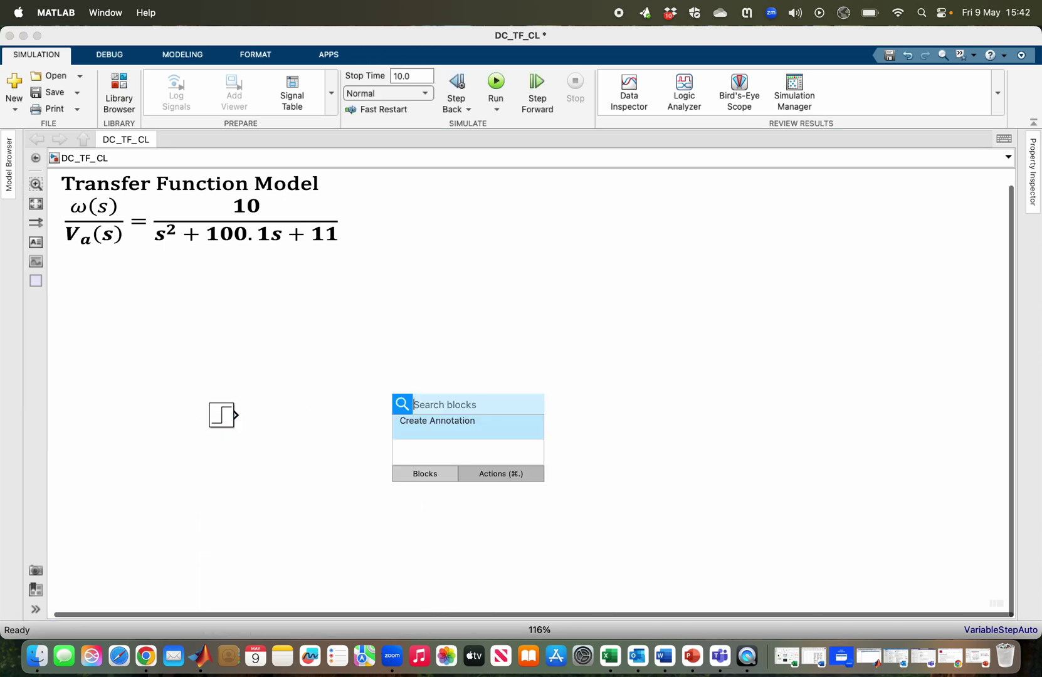
pyautogui.write('transfer')
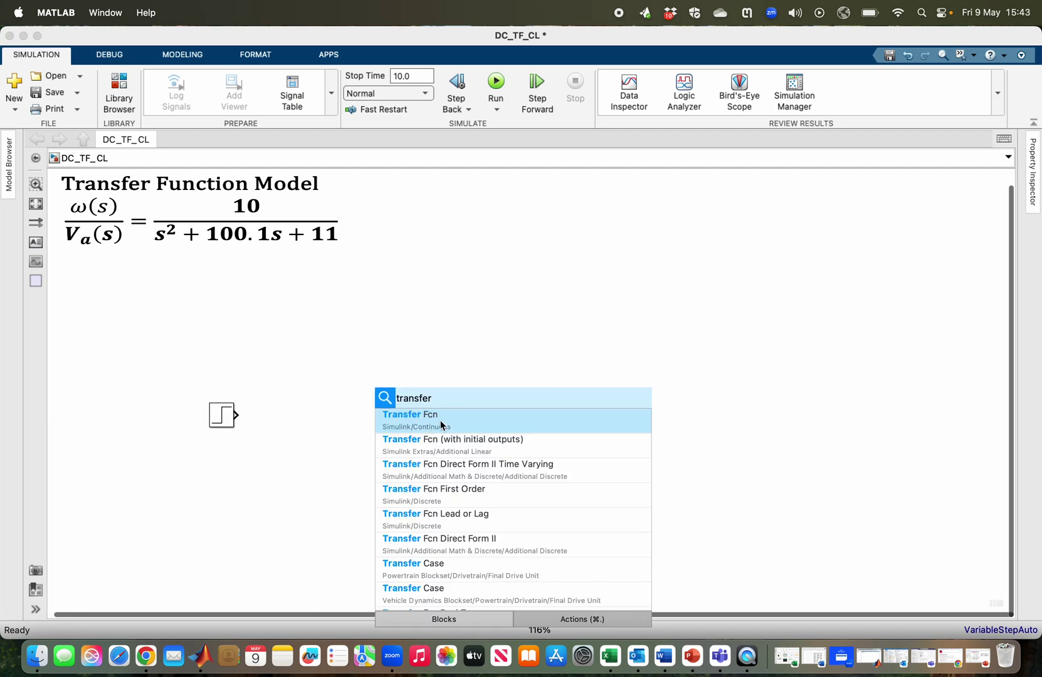
pyautogui.click(440, 425)
pyautogui.moveTo(410, 410); pyautogui.dragTo(491, 419)
# Add a Simulink Sinks Scope block to the right of the Transfer Fcn block and auto-arrange the diagram
pyautogui.doubleClick(562, 355)
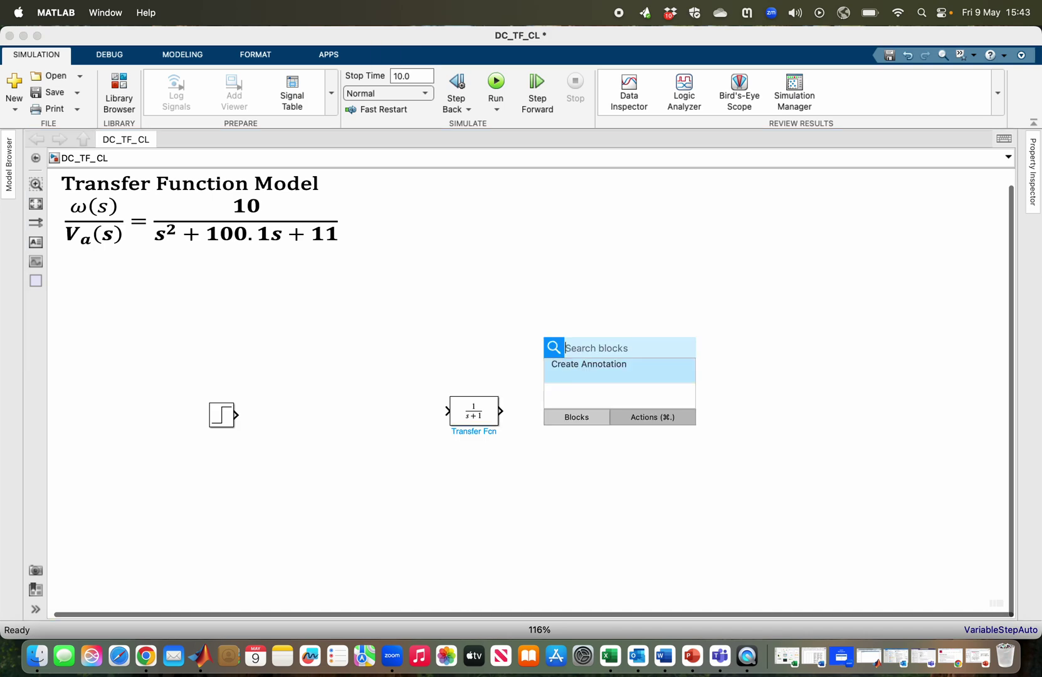
pyautogui.write('scope')
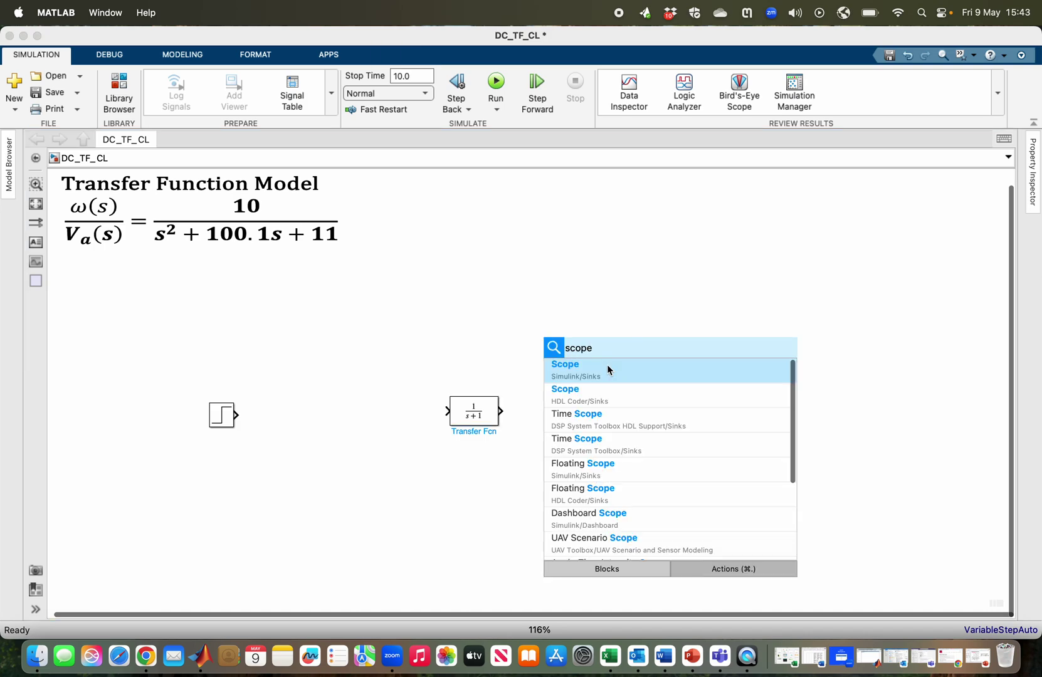
pyautogui.click(603, 372)
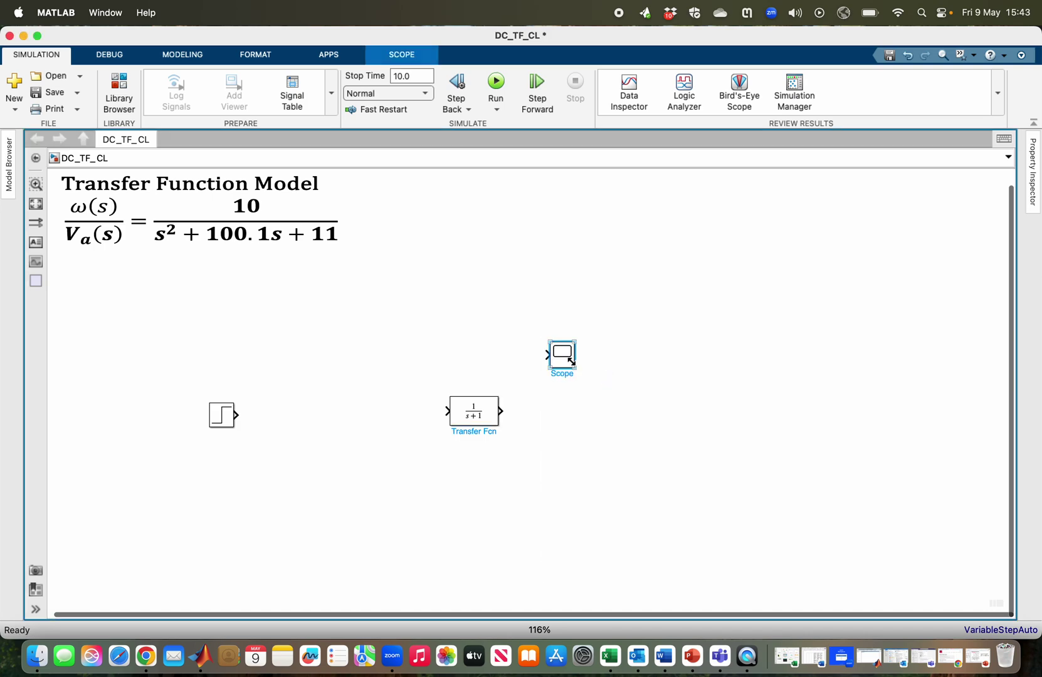
pyautogui.moveTo(568, 367); pyautogui.dragTo(627, 423)
pyautogui.hotkey('ctrl', 'shift', 'a')
# Enlarge the Transfer Fcn block and rename it "Motor model"
pyautogui.moveTo(521, 428); pyautogui.dragTo(466, 454)
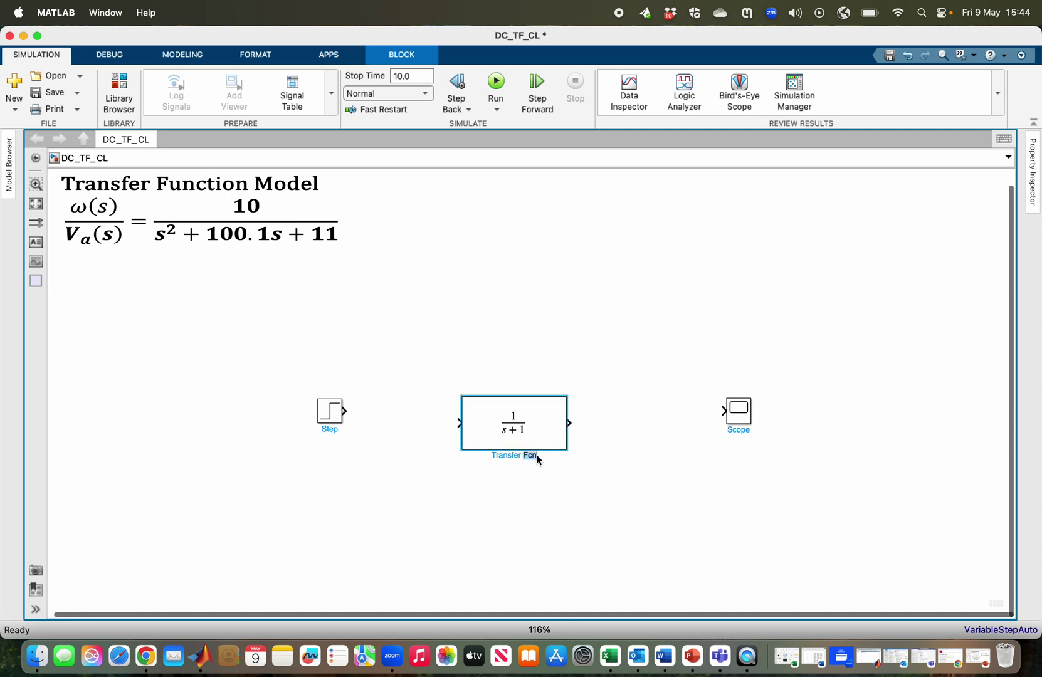
pyautogui.press('BackSpace')
pyautogui.press('BackSpace')
pyautogui.press('BackSpace')
pyautogui.press('BackSpace')
pyautogui.press('BackSpace')
pyautogui.press('BackSpace')
pyautogui.press('BackSpace')
pyautogui.press('BackSpace')
pyautogui.press('BackSpace')
pyautogui.press('BackSpace')
pyautogui.press('BackSpace')
pyautogui.press('BackSpace')
pyautogui.write('Motor model')
pyautogui.press('Return')
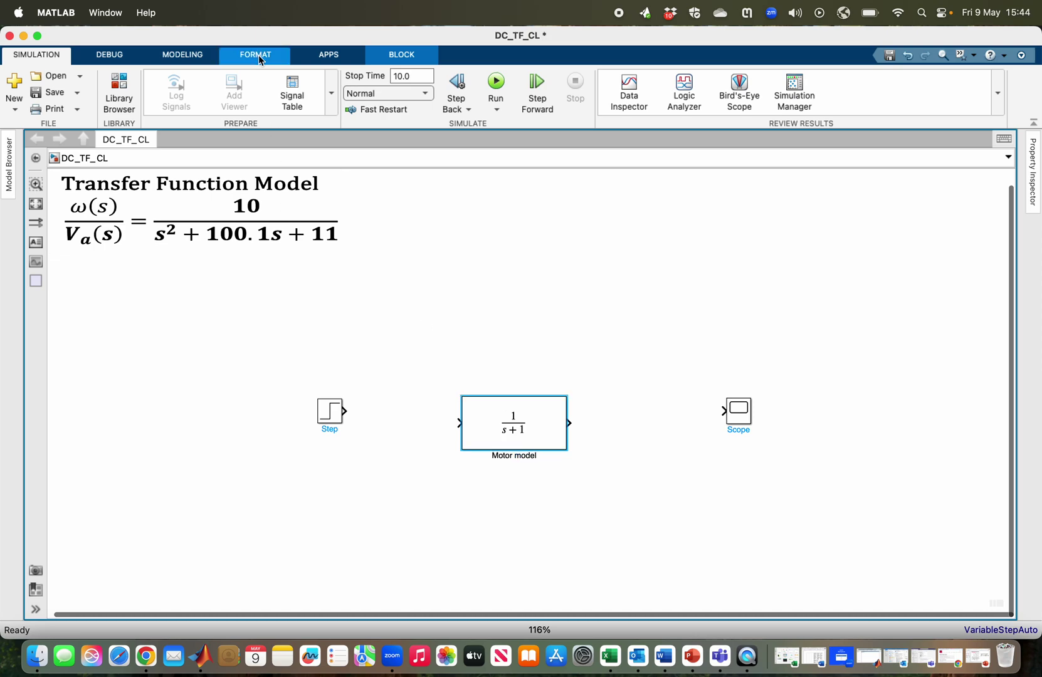
# Set the font size of the Motor model block to 24
pyautogui.click(258, 54)
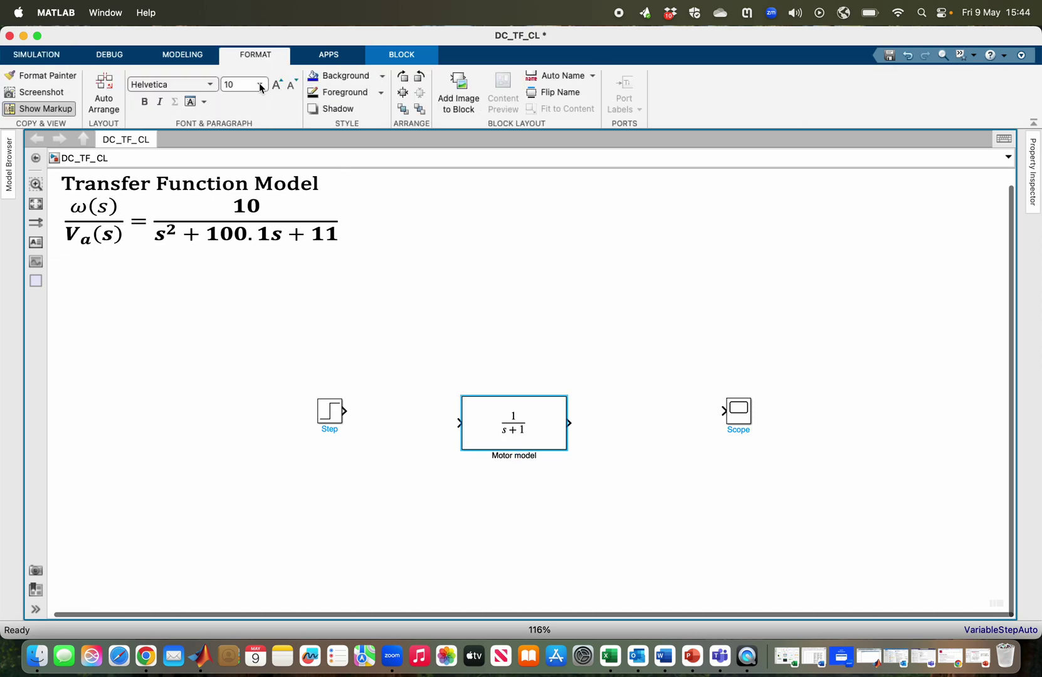
pyautogui.click(259, 84)
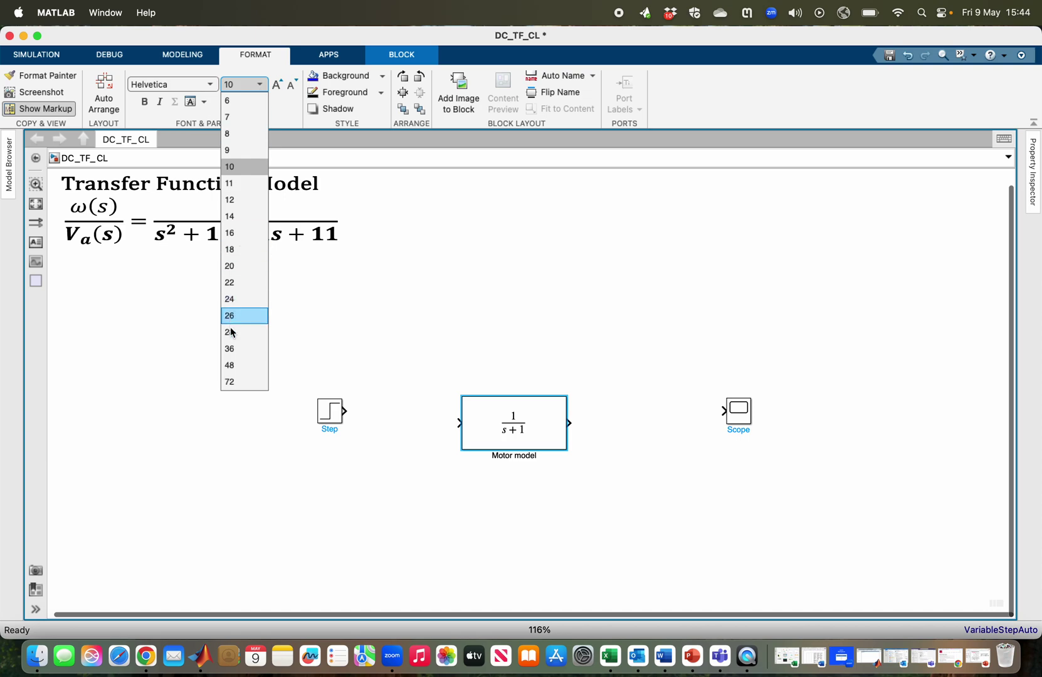
pyautogui.click(244, 298)
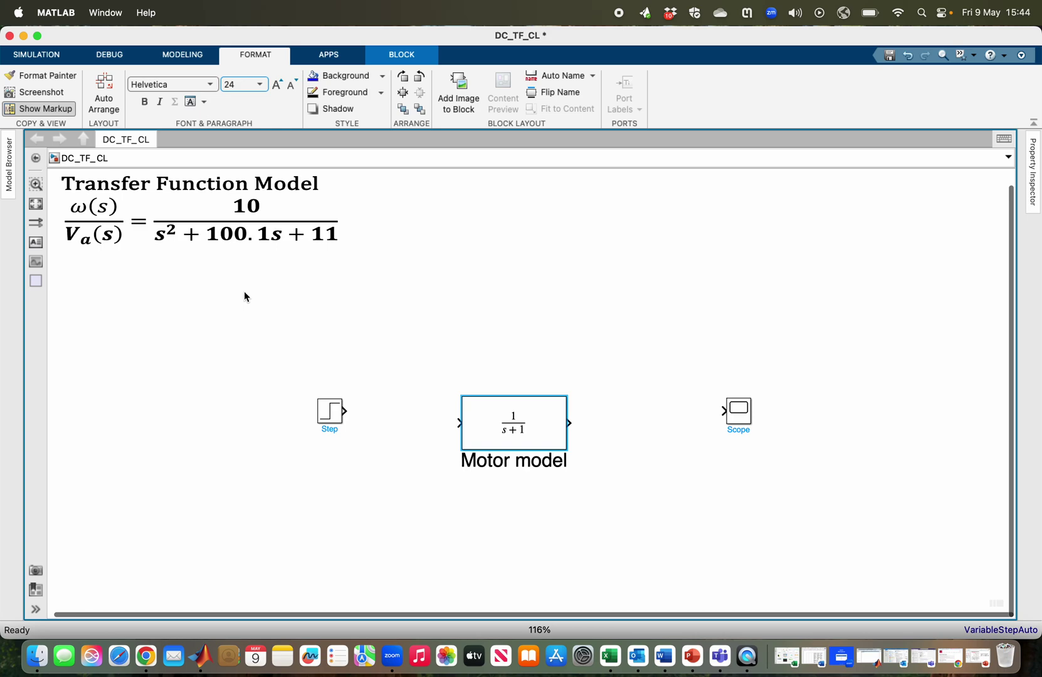
# Set the Motor model block's numerator coefficients to [10] and denominator coefficients to [1 100.1 11]
pyautogui.doubleClick(543, 424)
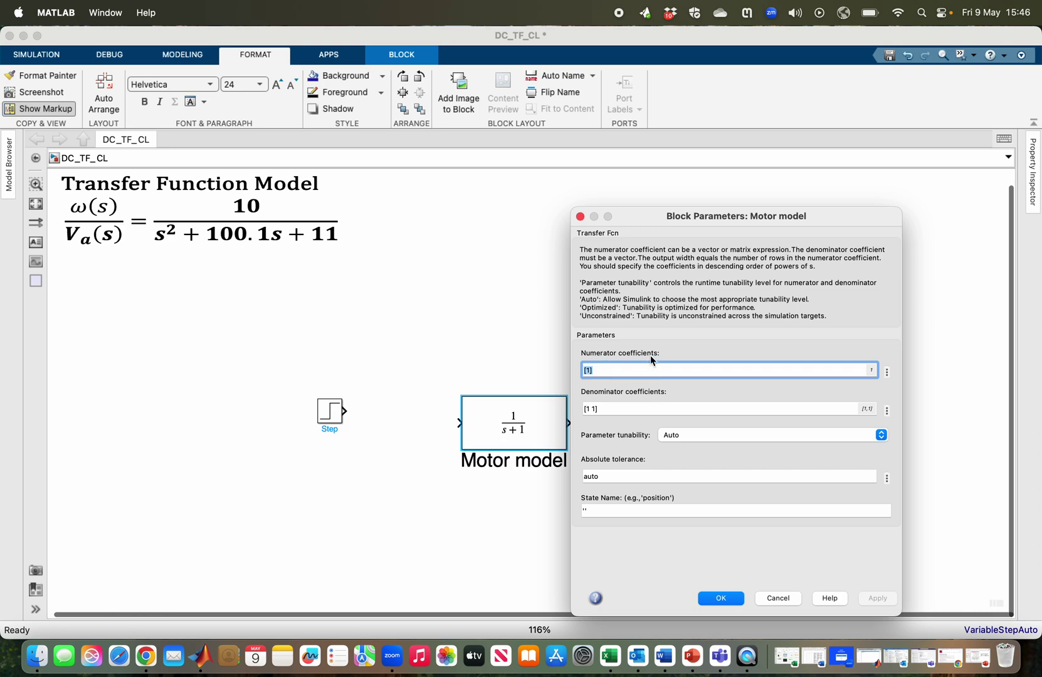
pyautogui.click(592, 373)
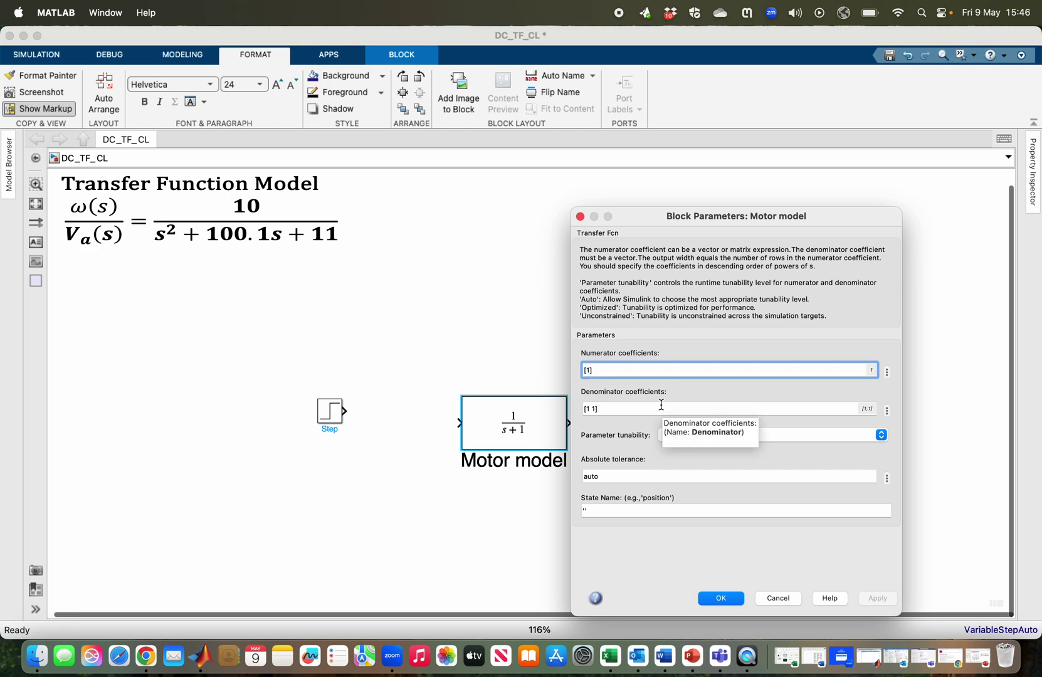
pyautogui.write('0')
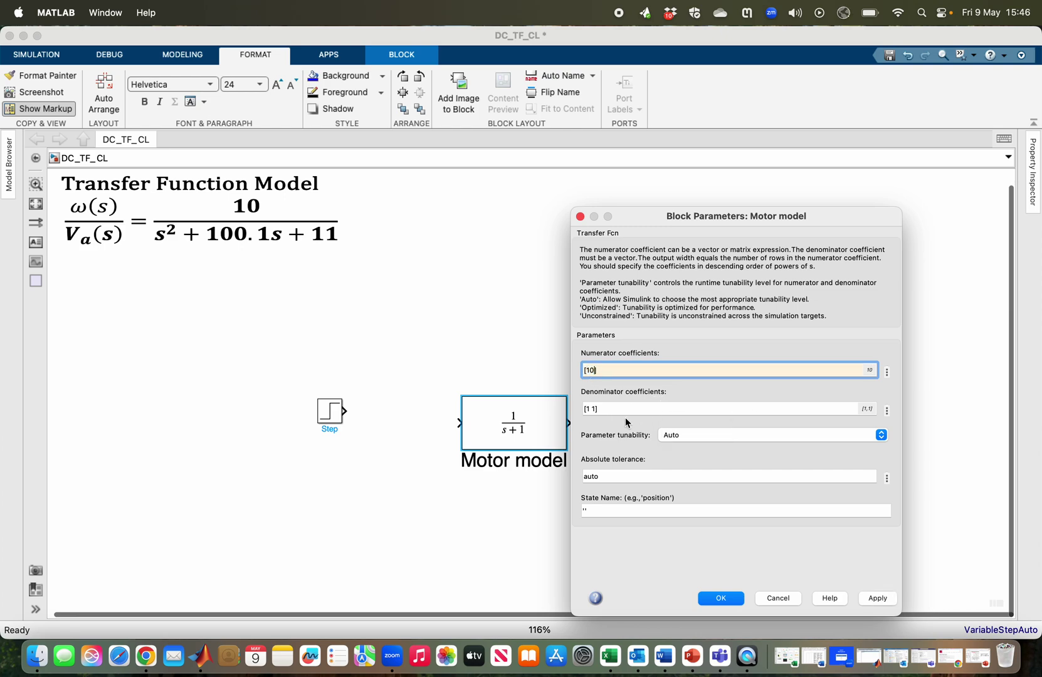
pyautogui.tripleClick(592, 408)
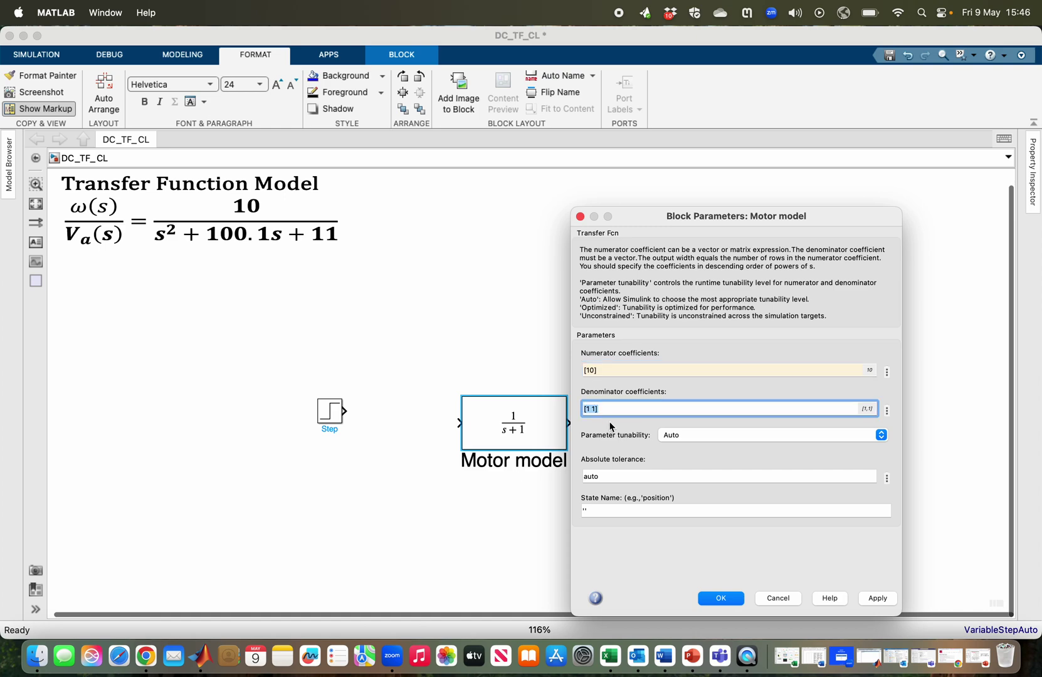
pyautogui.click(594, 410)
pyautogui.write('00.1 11')
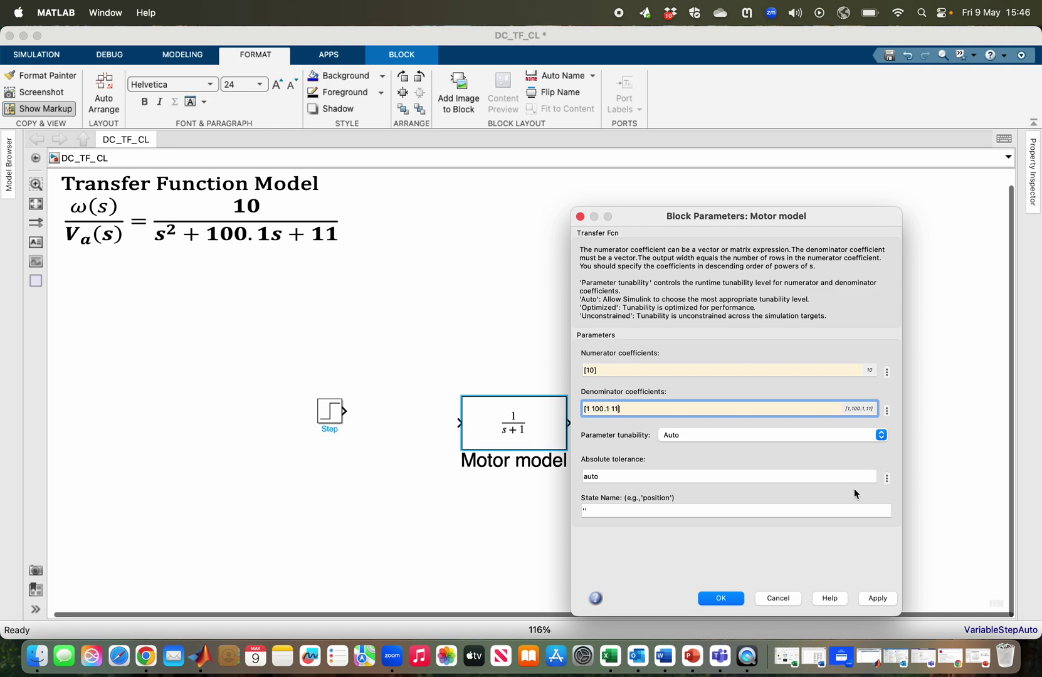
pyautogui.click(877, 598)
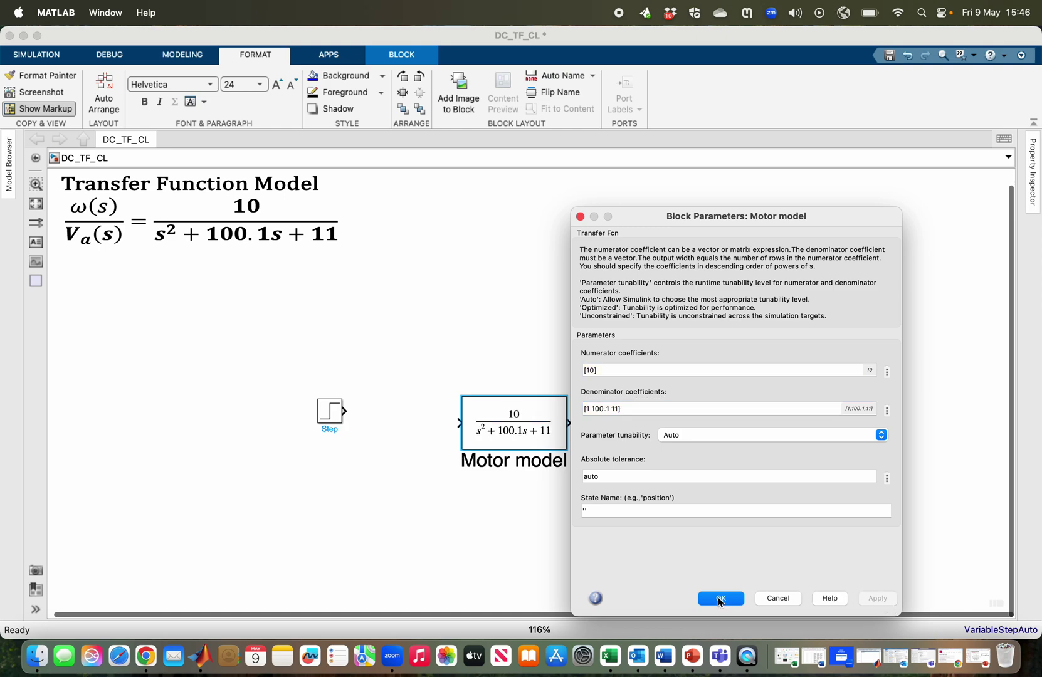
pyautogui.click(719, 599)
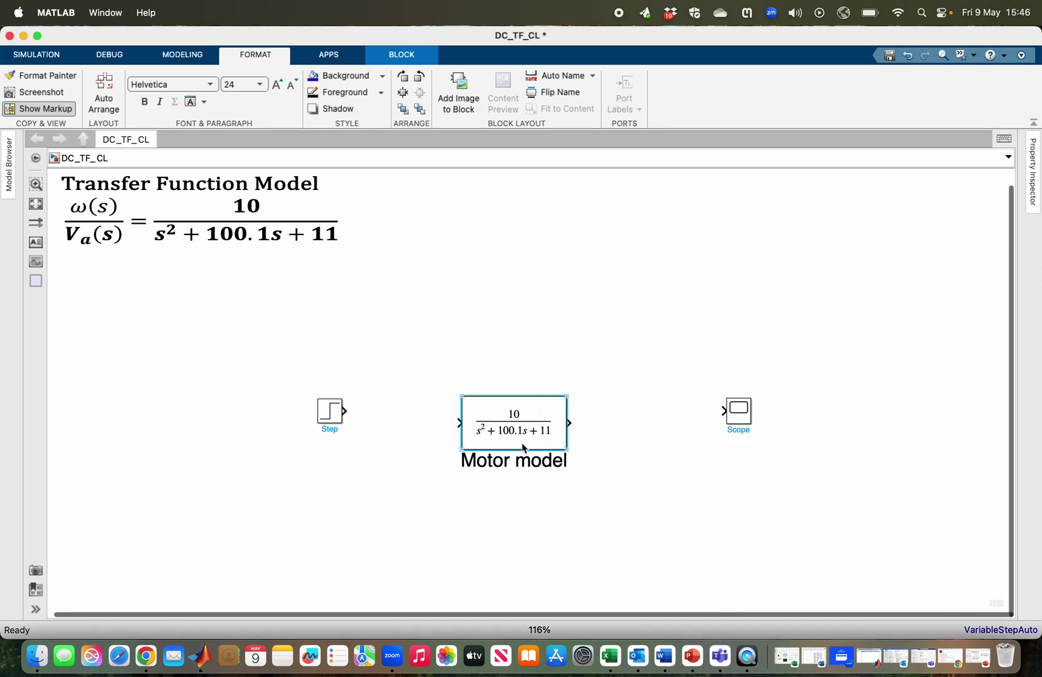
# Align the Step block with the Motor model block's input port and connect the two blocks
pyautogui.click(332, 410)
pyautogui.moveTo(332, 410); pyautogui.dragTo(332, 423)
pyautogui.click(347, 422)
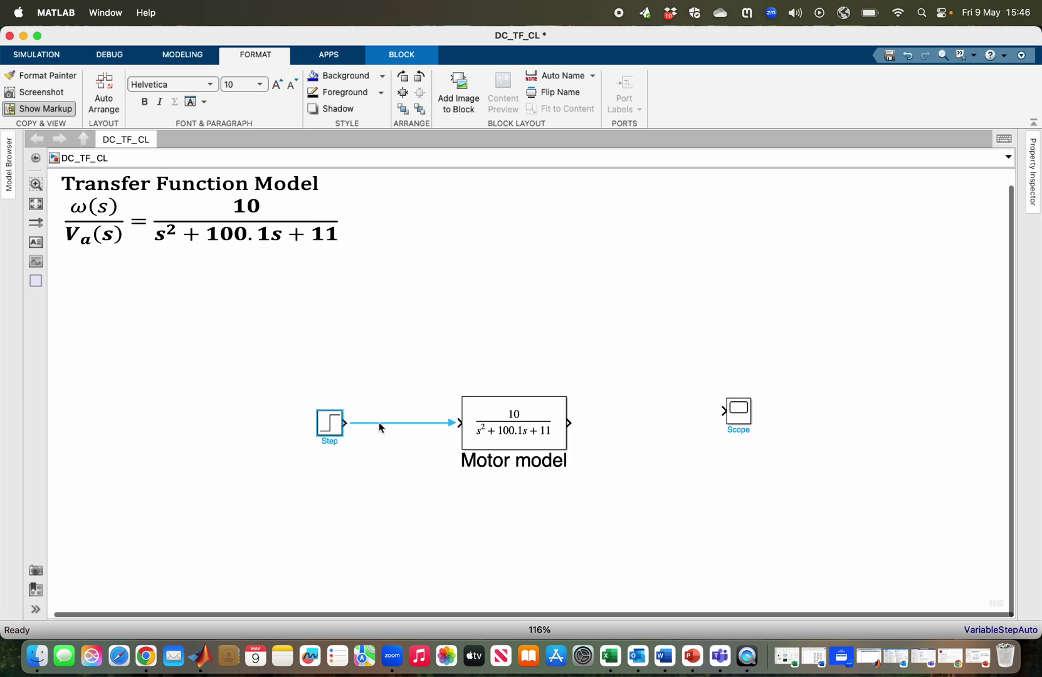
# Connect the Motor model output to the Scope block and align the Scope so the signal line runs straight
pyautogui.click(572, 427)
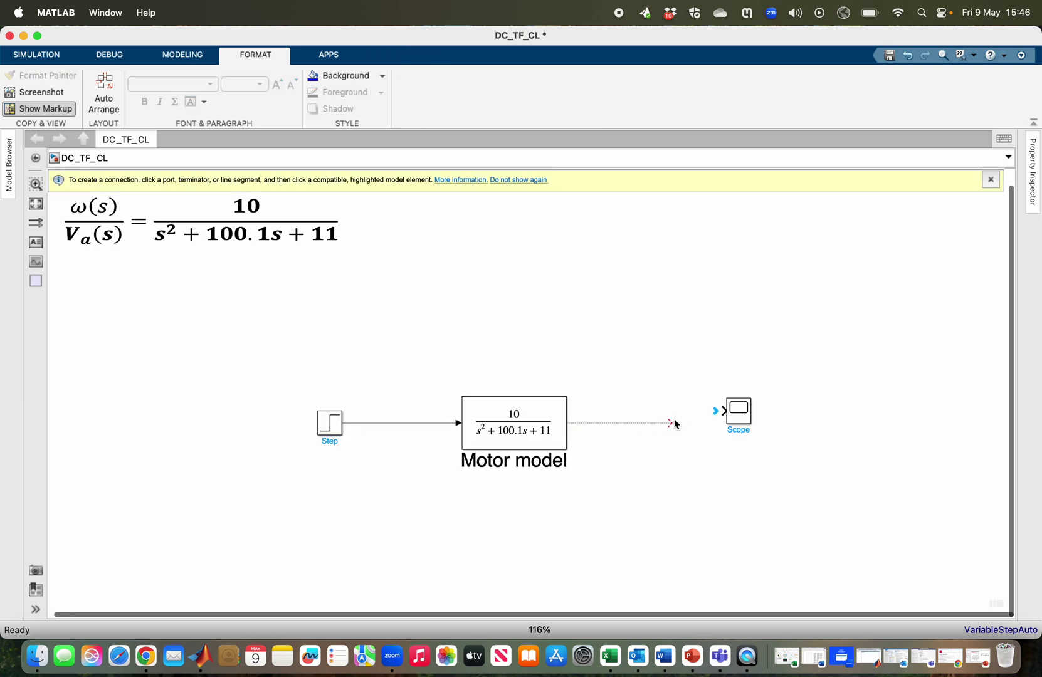
pyautogui.click(719, 411)
pyautogui.click(745, 419)
pyautogui.moveTo(745, 418); pyautogui.dragTo(745, 431)
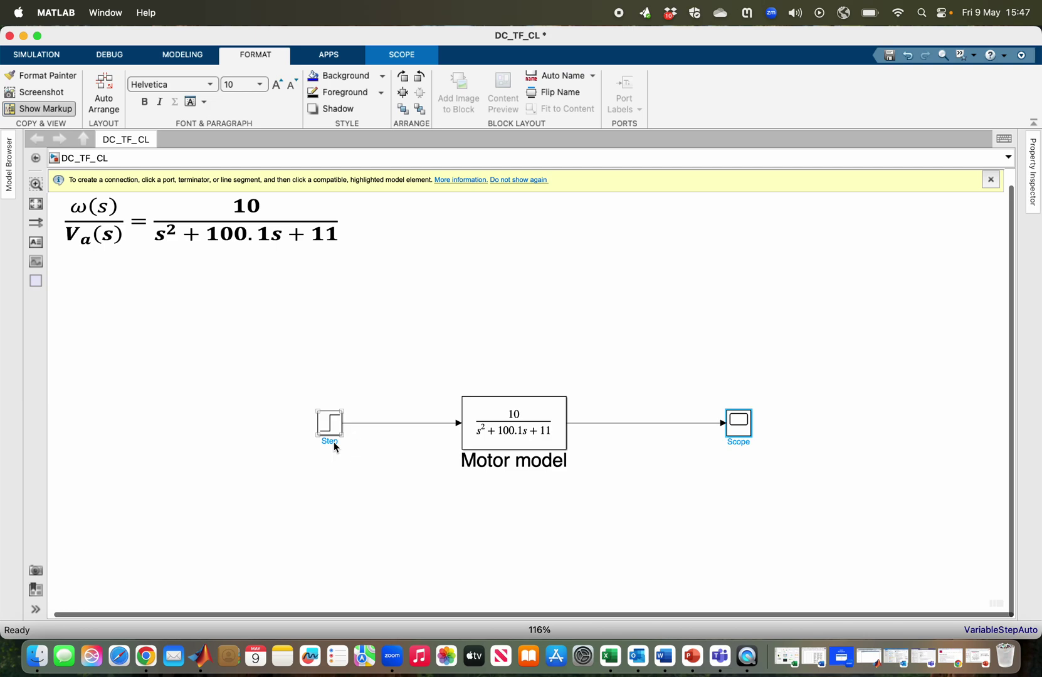
# Label the signal between the Step and Motor model blocks "Input" in font size 14
pyautogui.click(385, 425)
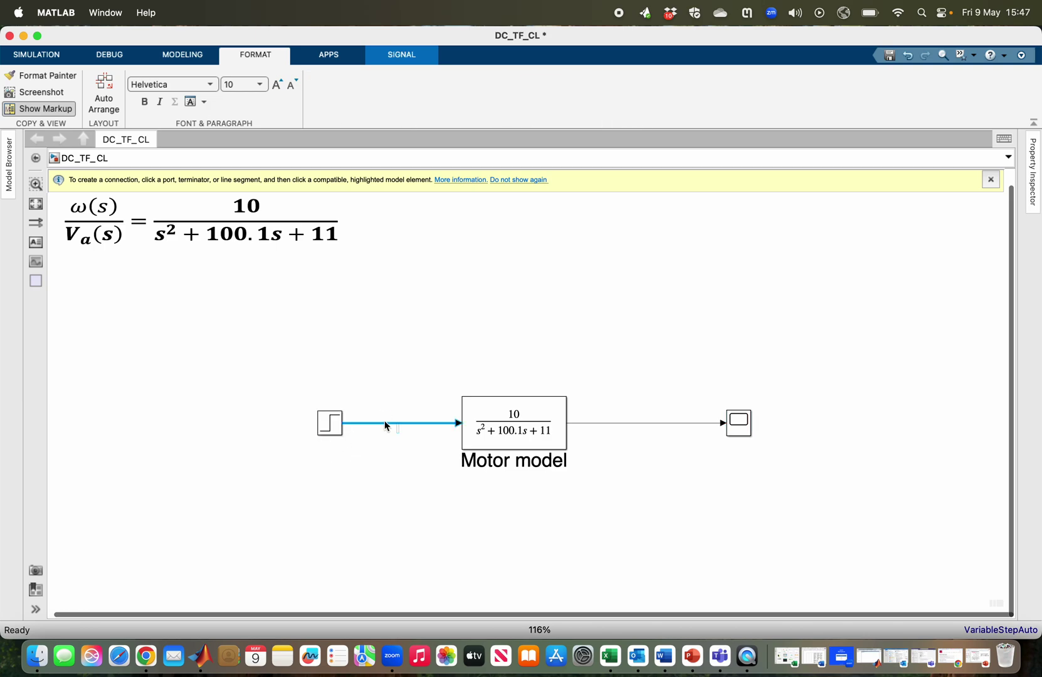
pyautogui.write('Input')
pyautogui.click(260, 84)
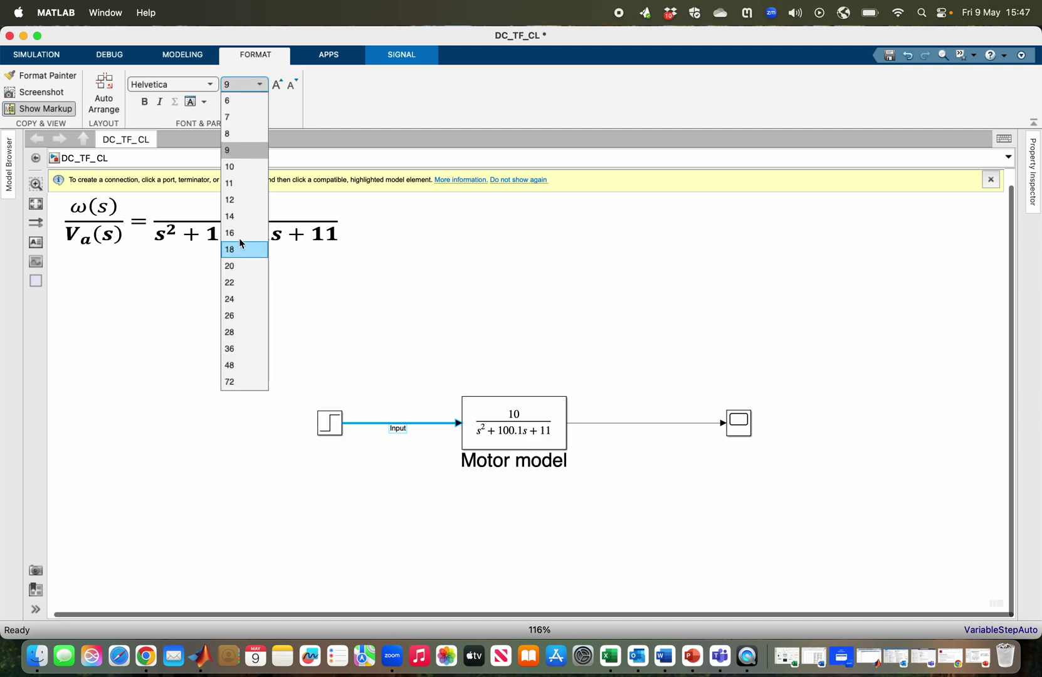
pyautogui.click(247, 216)
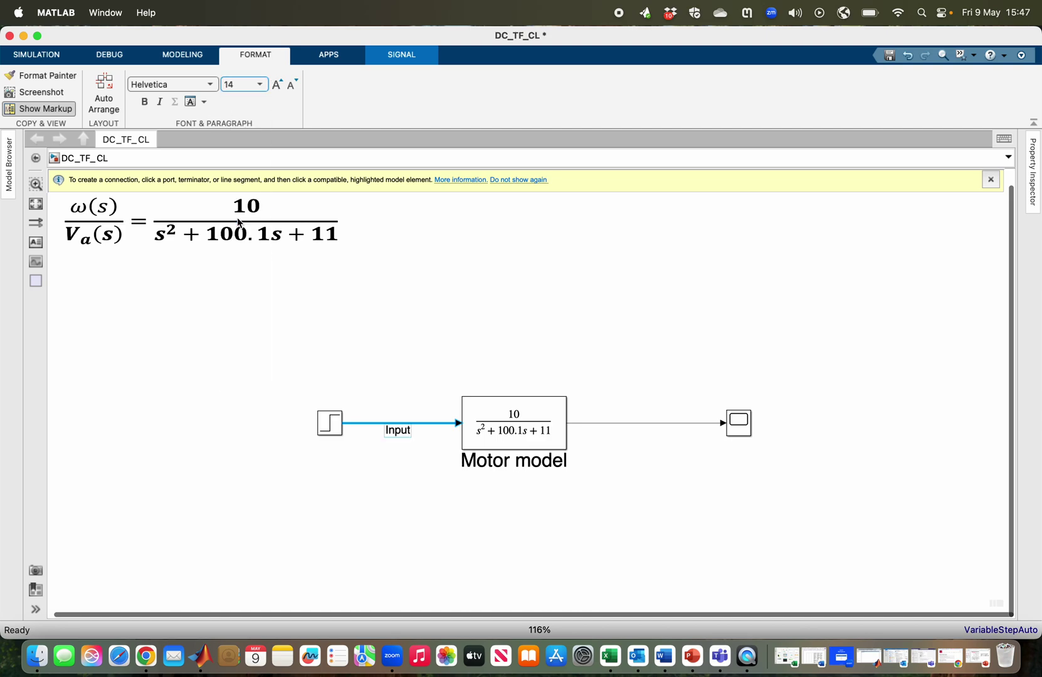
# Label the signal between the Motor model and Scope blocks "Output" in font size 14
pyautogui.doubleClick(658, 423)
pyautogui.write('Output')
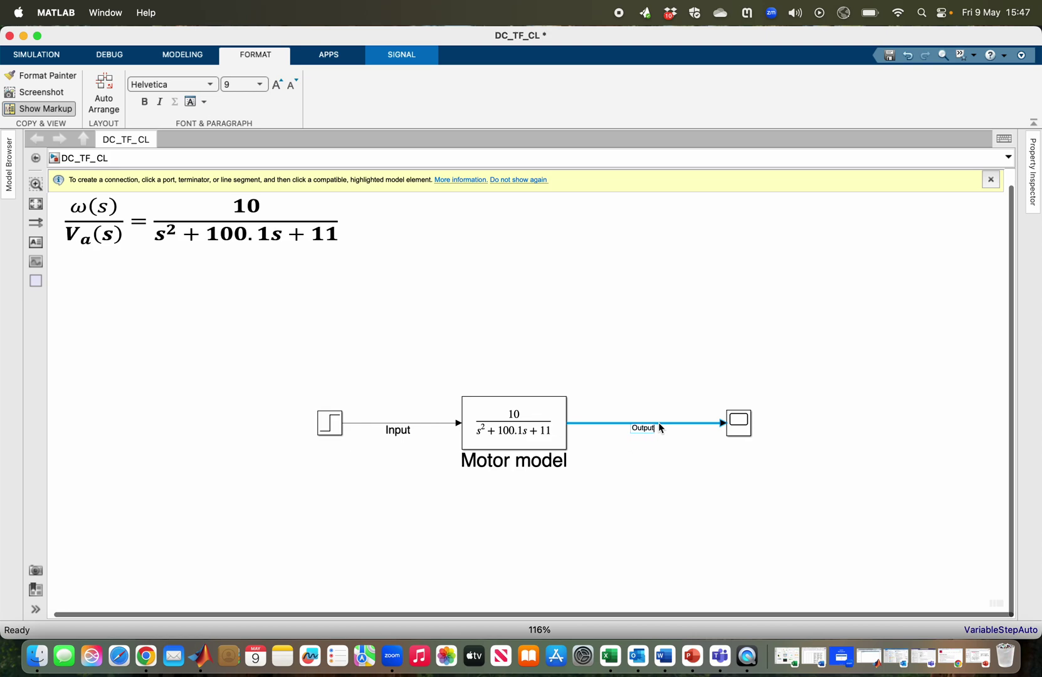
pyautogui.click(261, 86)
pyautogui.click(235, 214)
# Rename the Step block "Voltage"
pyautogui.click(333, 422)
pyautogui.doubleClick(336, 442)
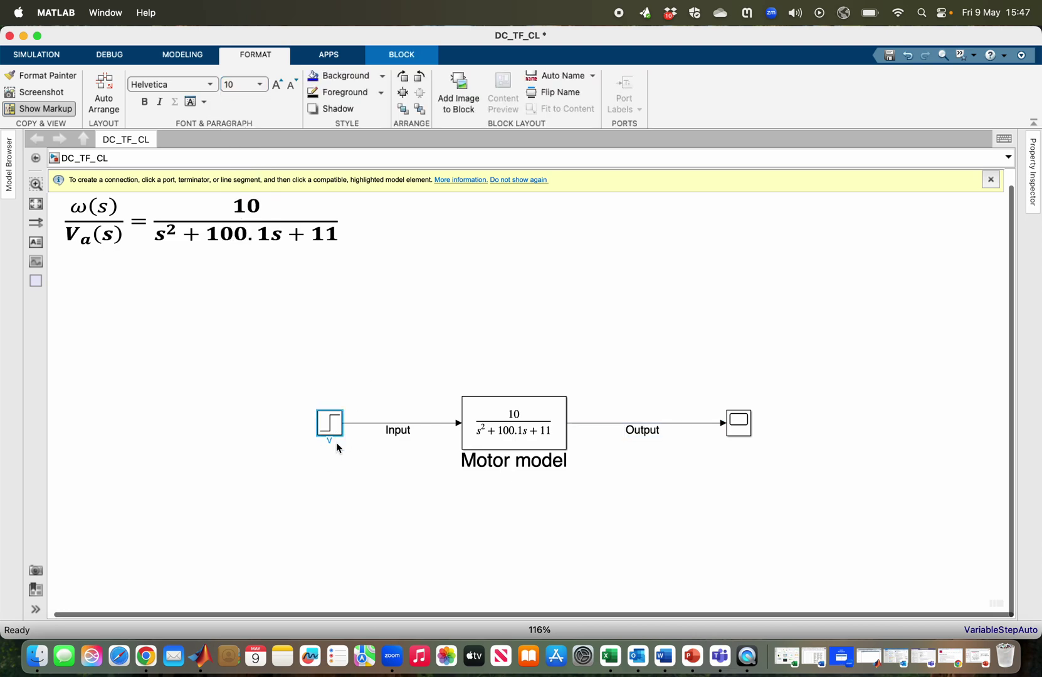
pyautogui.write('Voltage')
pyautogui.click(377, 504)
# Rename the Scope block "Visualizer"
pyautogui.doubleClick(744, 443)
pyautogui.write('Visua')
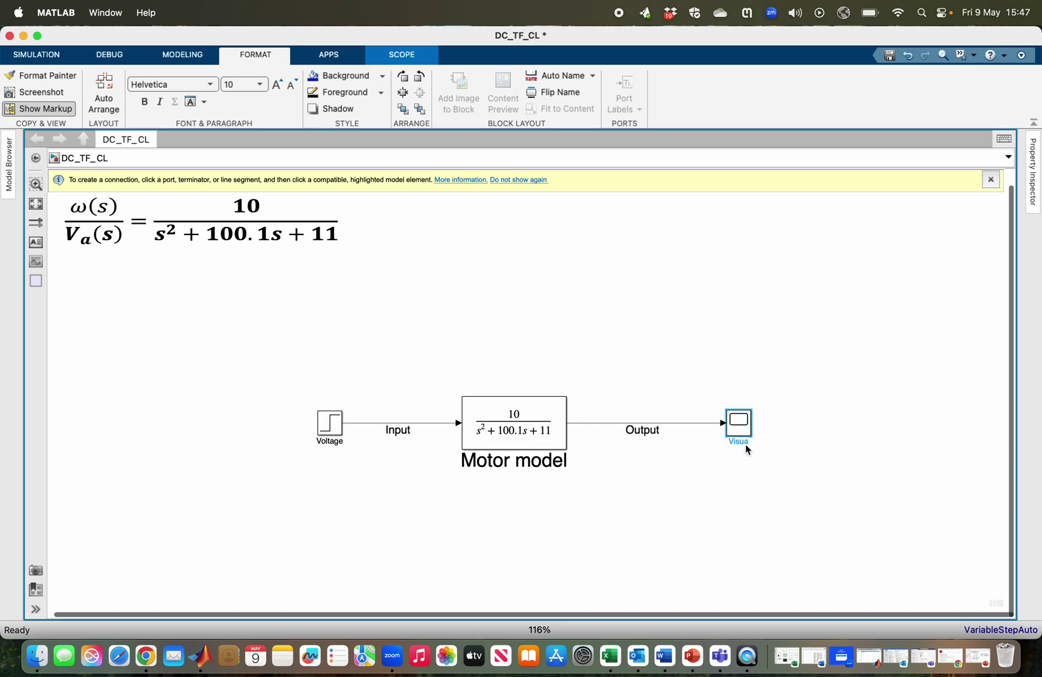
pyautogui.write('lizer')
pyautogui.click(713, 481)
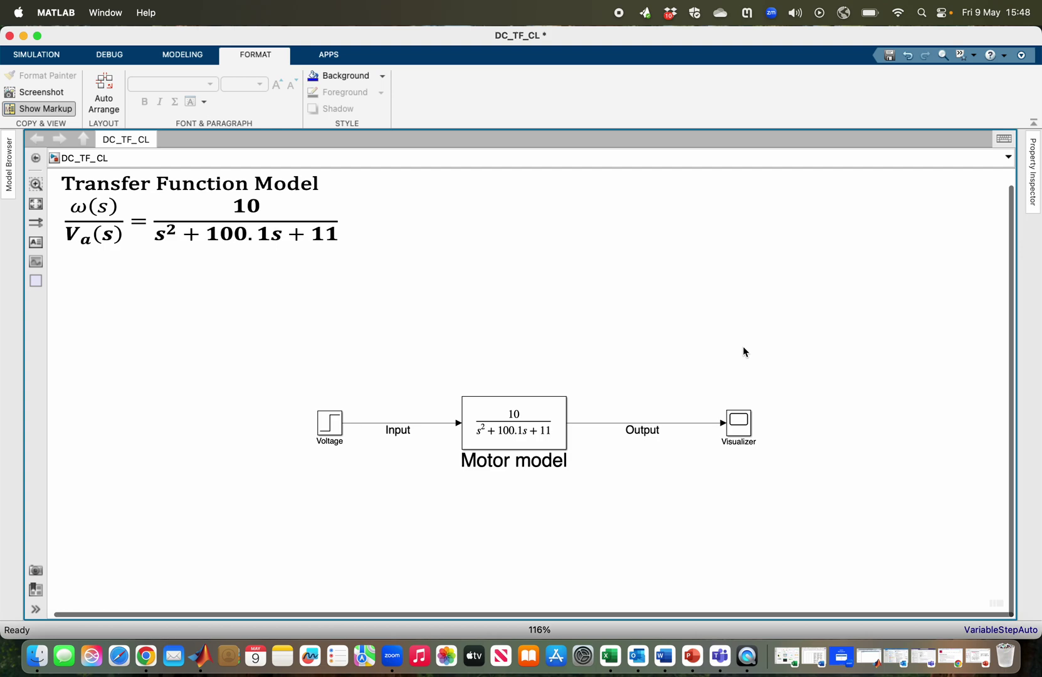
# Add a Dashboard Scope block above the Visualizer block
pyautogui.doubleClick(702, 314)
pyautogui.write('dash')
pyautogui.click(754, 329)
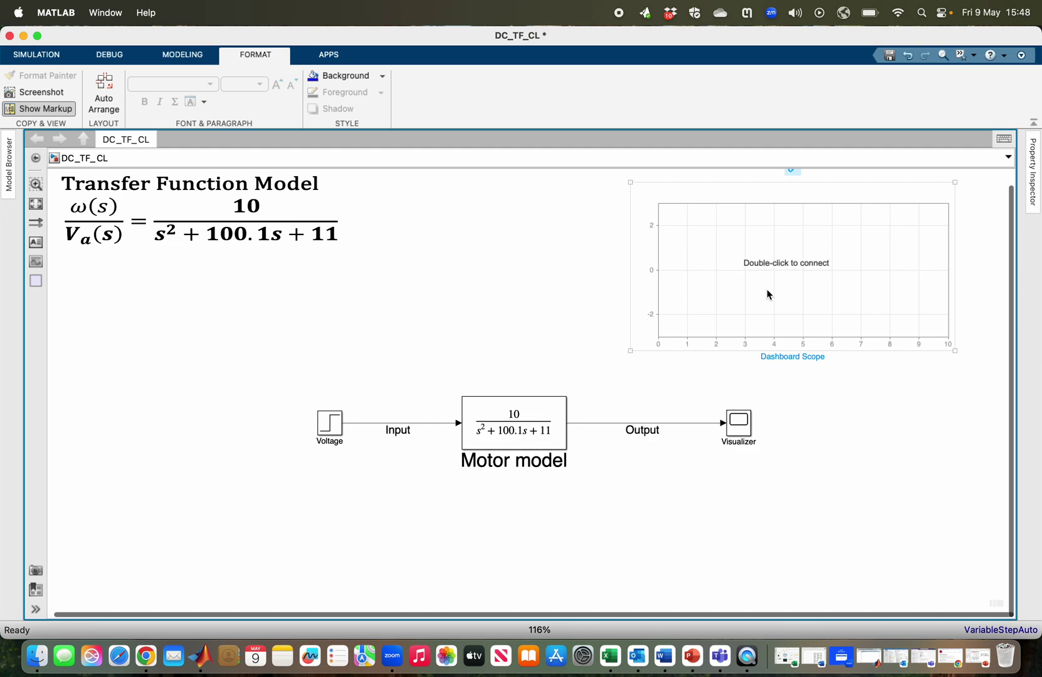
# Connect the Input and Output signals to the Dashboard Scope block and apply the settings
pyautogui.doubleClick(769, 294)
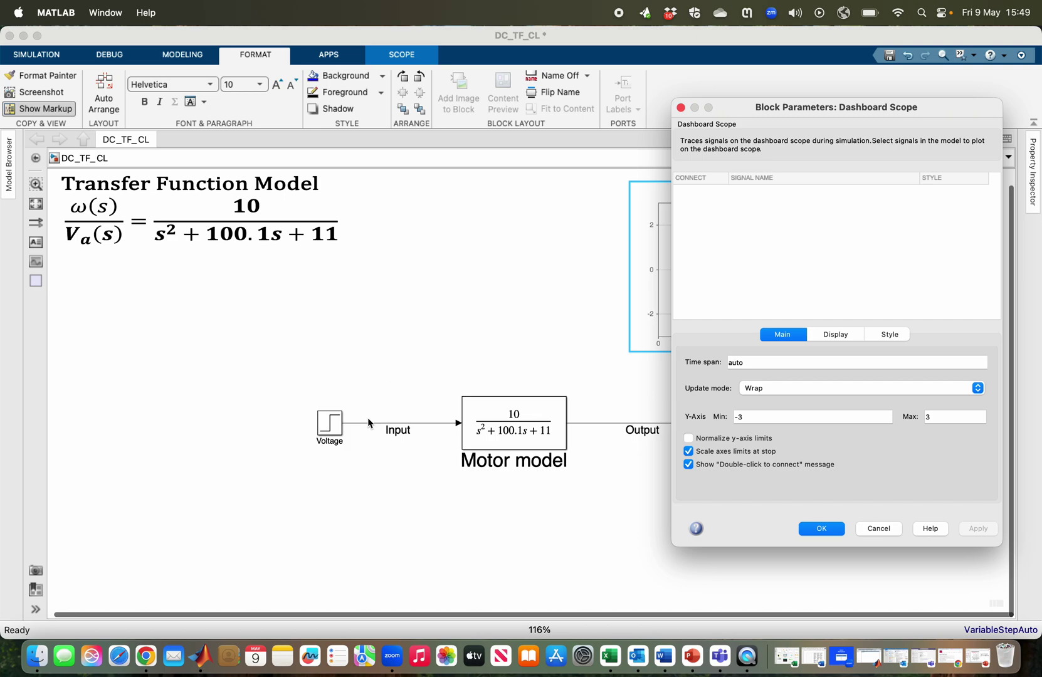
pyautogui.click(366, 422)
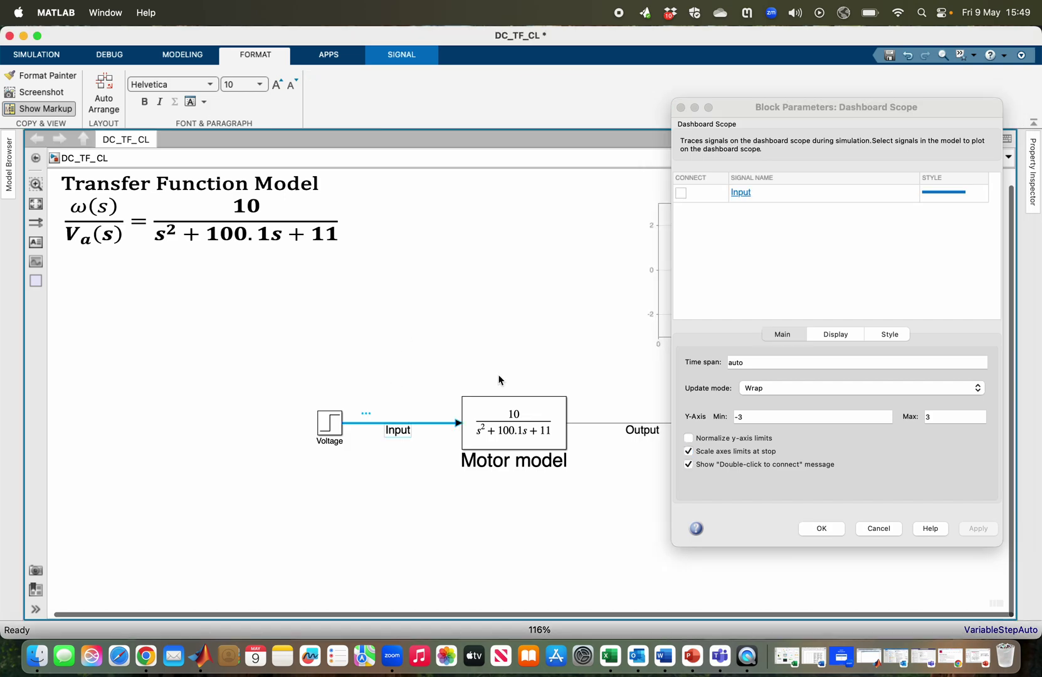
pyautogui.click(682, 193)
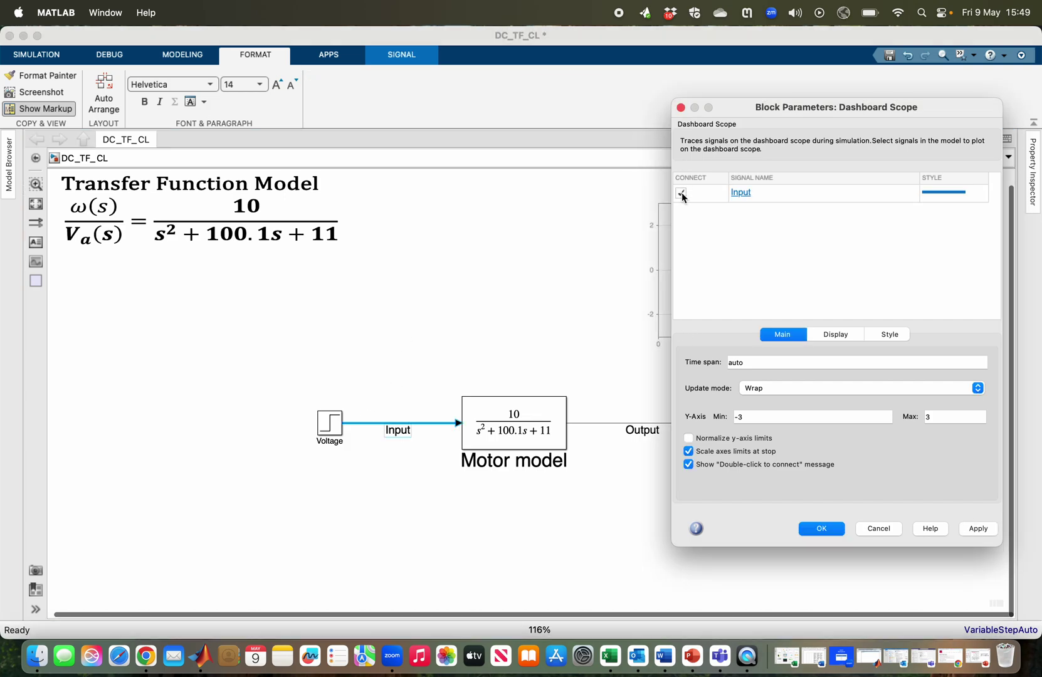
pyautogui.click(596, 424)
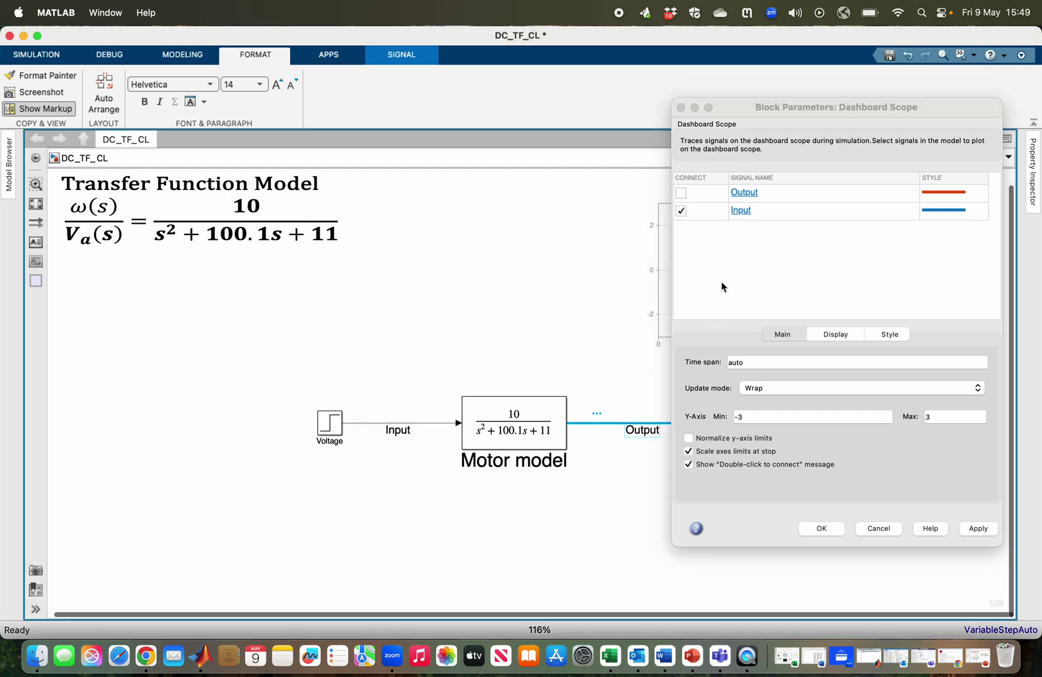
pyautogui.click(681, 193)
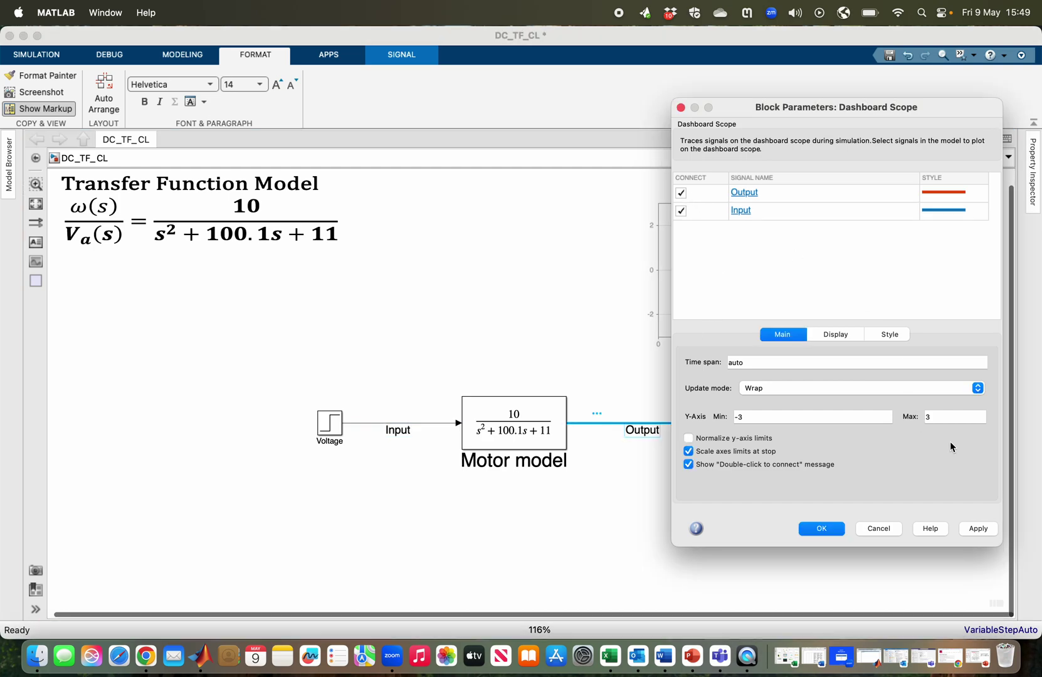
pyautogui.click(976, 529)
pyautogui.click(834, 534)
# Review the Voltage block's step parameters and run the simulation to view the Input and Output responses
pyautogui.doubleClick(334, 430)
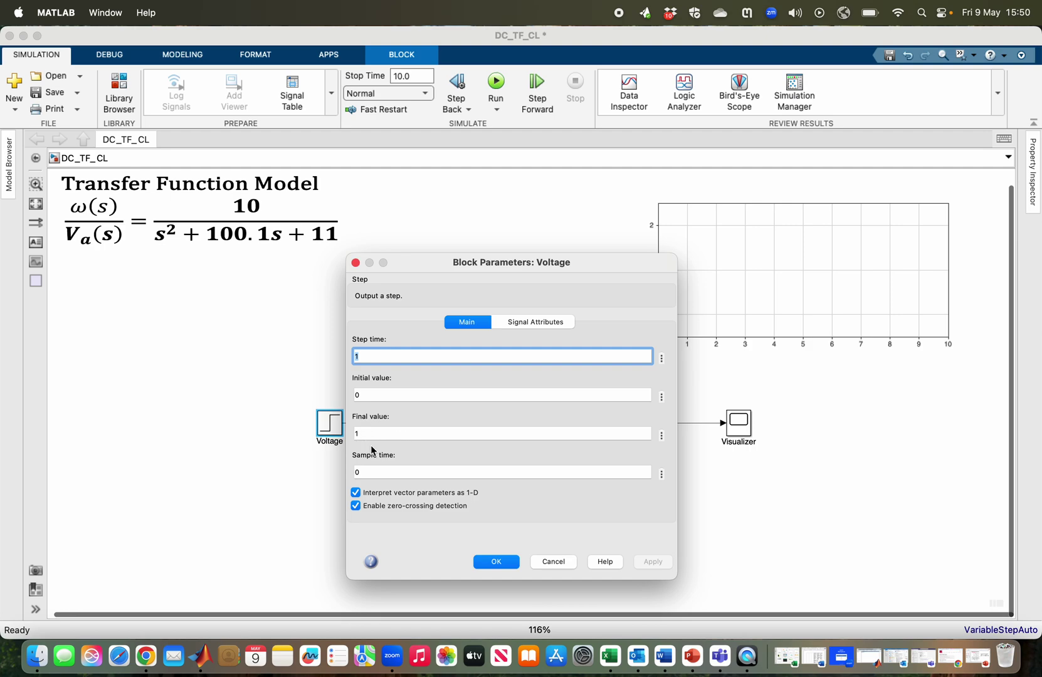
pyautogui.click(492, 567)
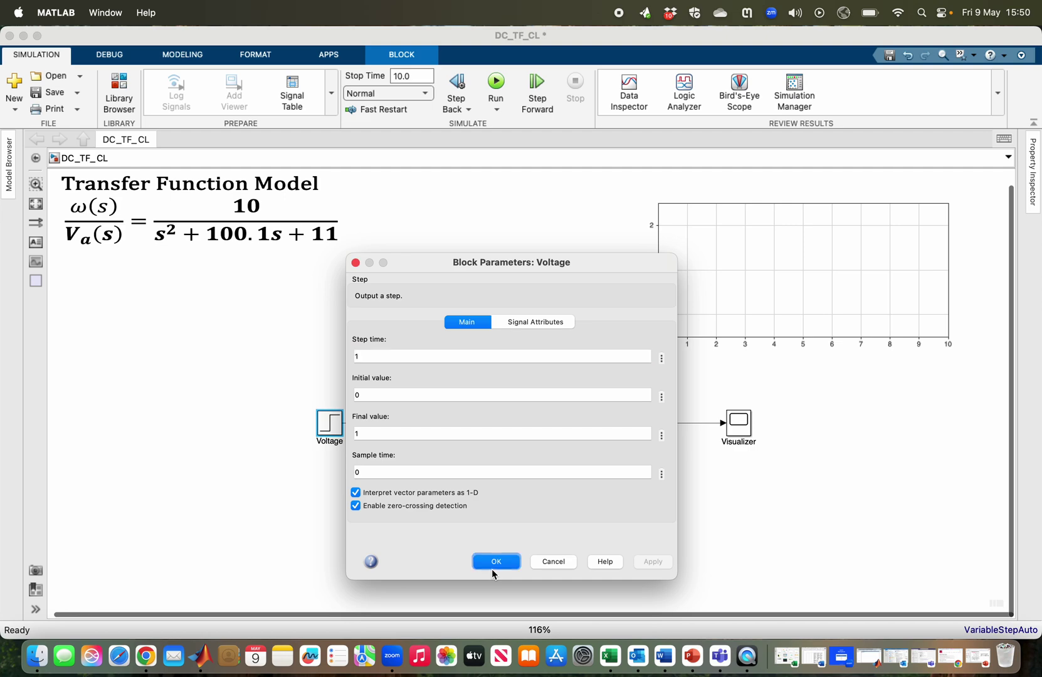
pyautogui.click(495, 85)
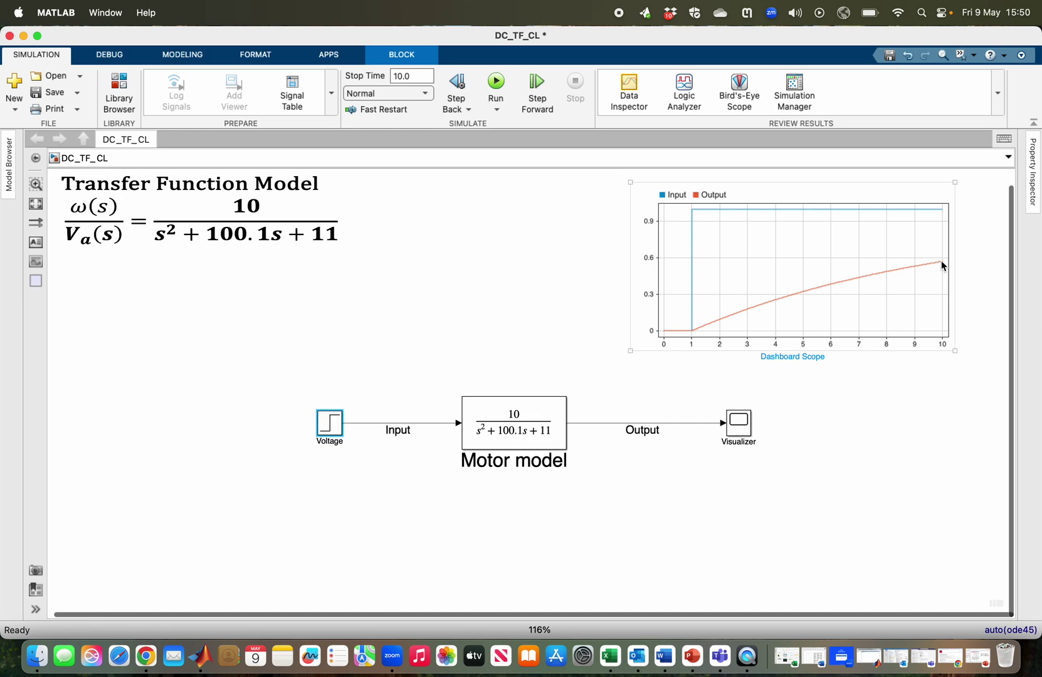
# Set the Voltage block's final value to 5 and run the simulation again
pyautogui.doubleClick(329, 423)
pyautogui.click(372, 433)
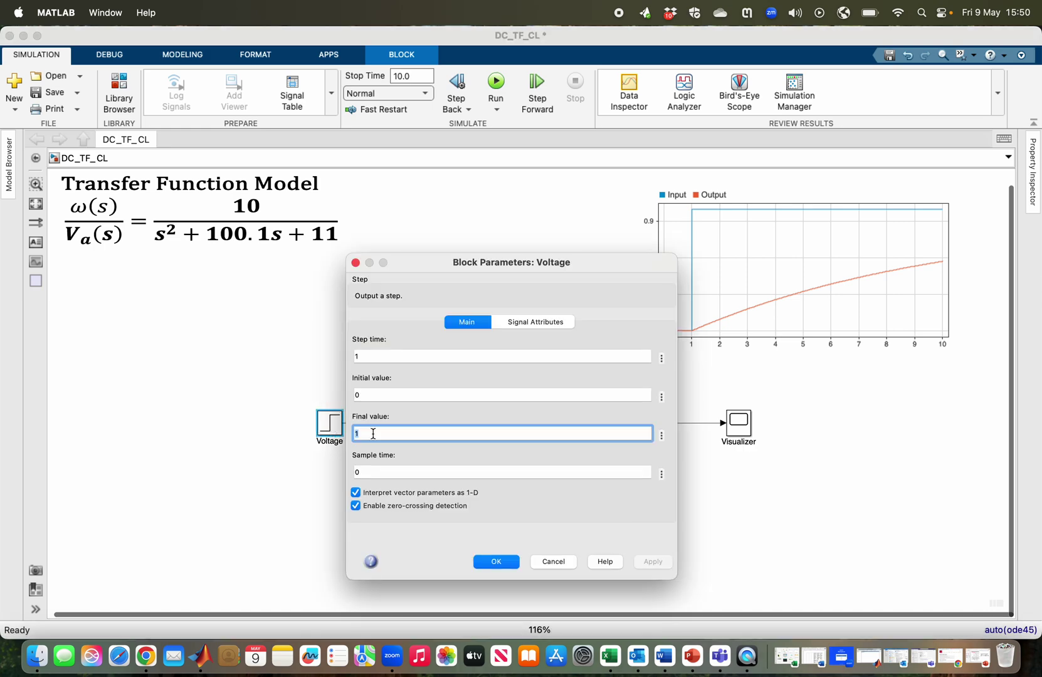
pyautogui.write('5')
pyautogui.click(649, 558)
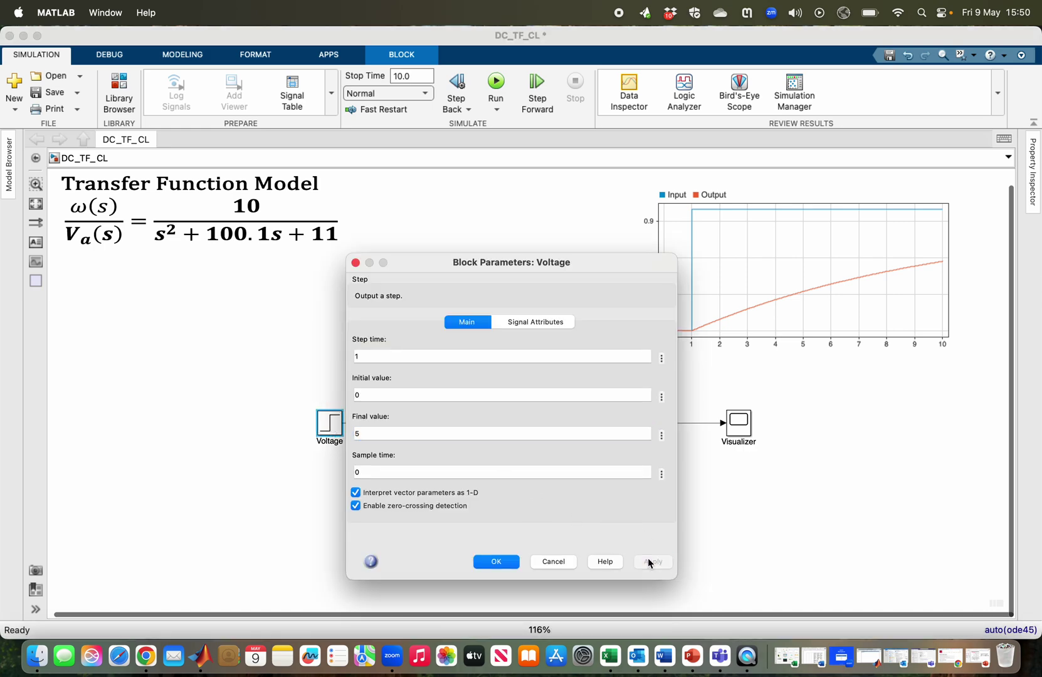
pyautogui.click(496, 562)
pyautogui.click(495, 82)
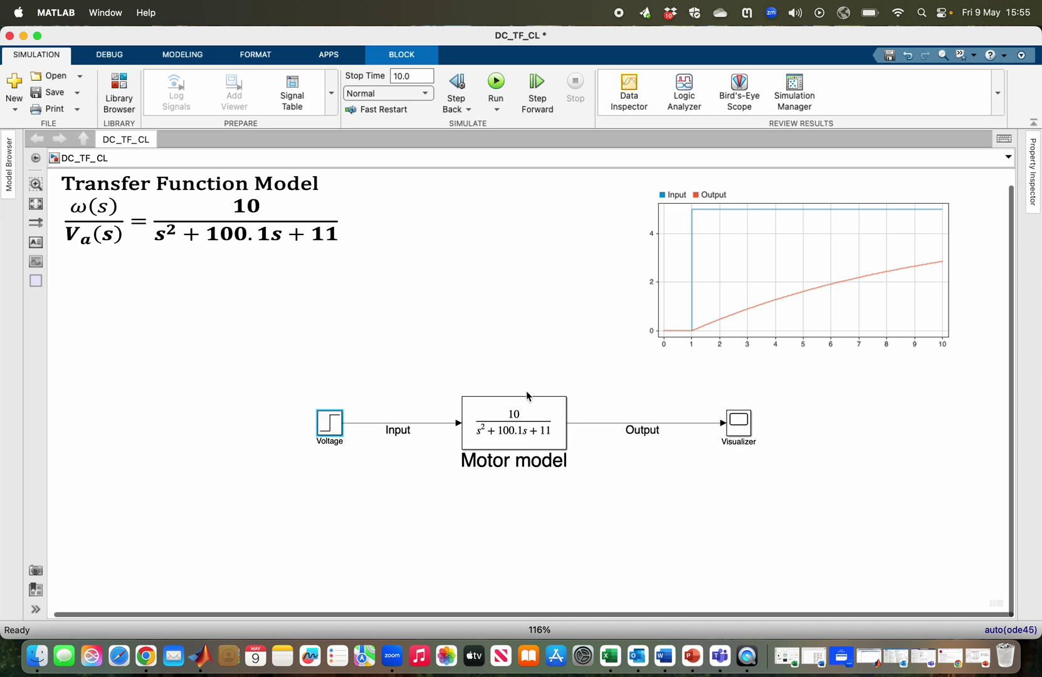
# Add a PID Controller block in the empty area above the Input signal line
pyautogui.doubleClick(382, 338)
pyautogui.write('PID')
pyautogui.press('Return')
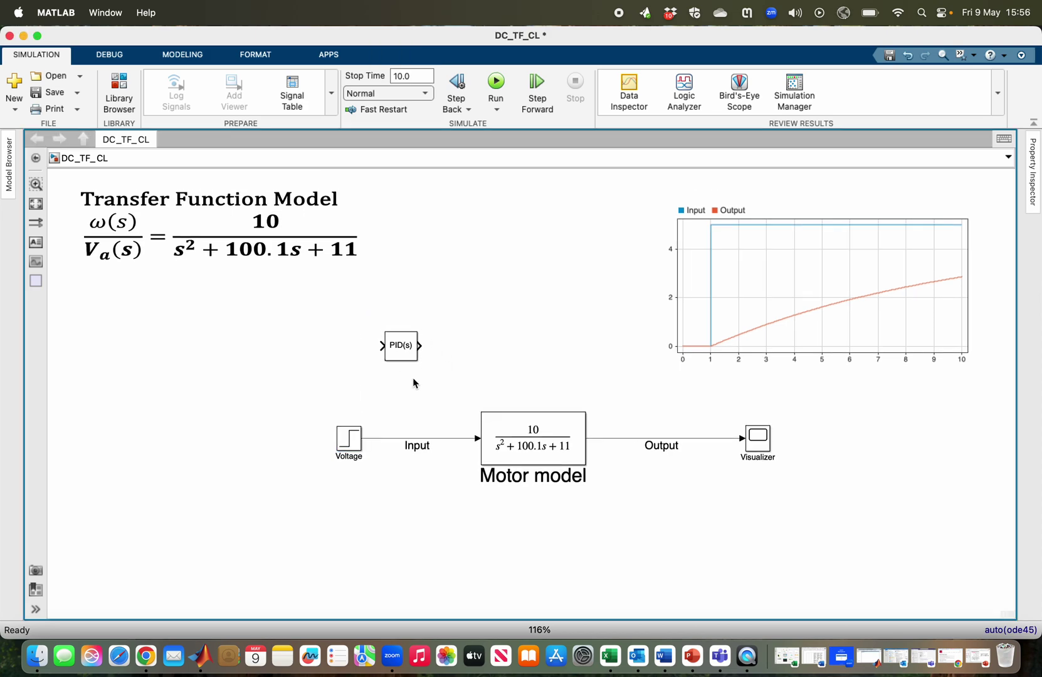
# Delete the Input and Output signal lines and move the PID Controller block between the Voltage and Motor model blocks
pyautogui.click(393, 439)
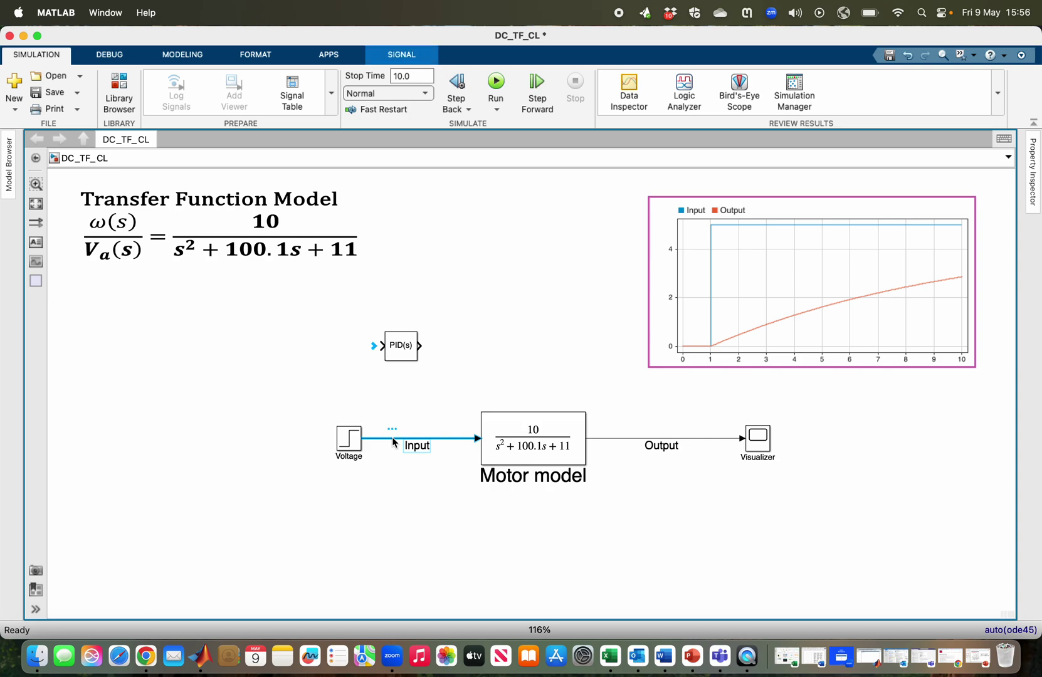
pyautogui.press('Delete')
pyautogui.click(608, 438)
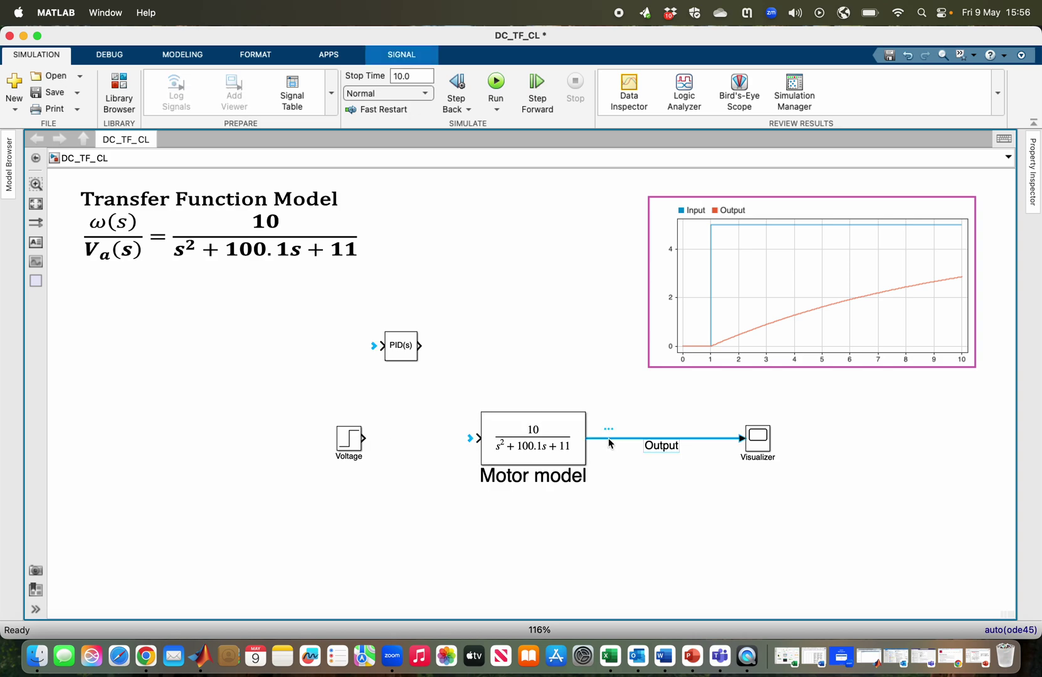
pyautogui.press('Delete')
pyautogui.moveTo(405, 349); pyautogui.dragTo(416, 442)
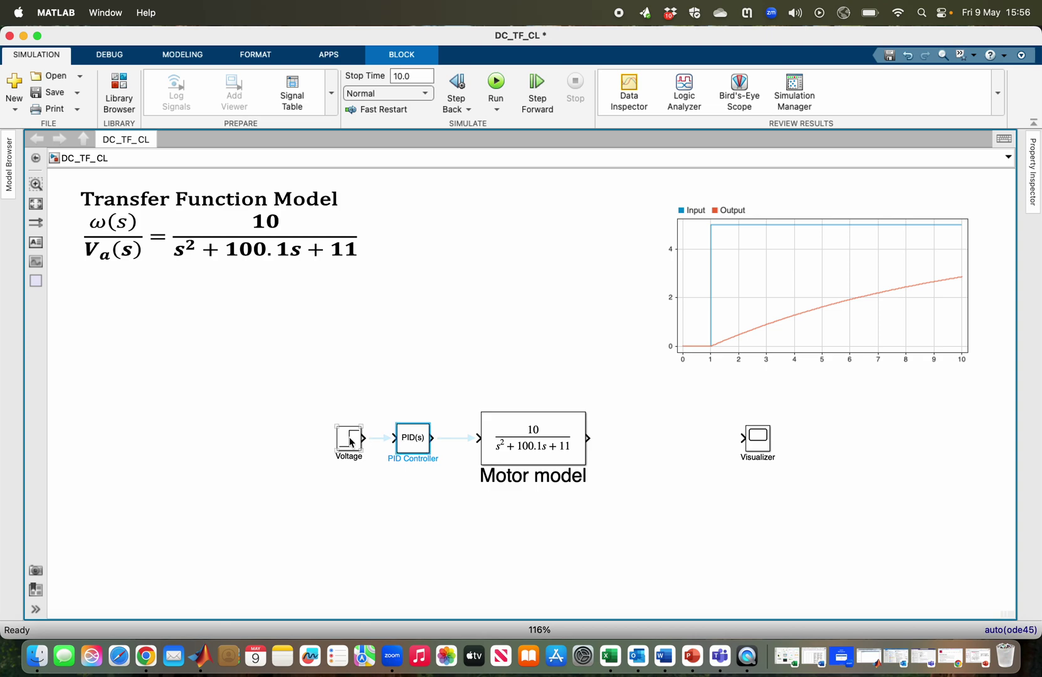